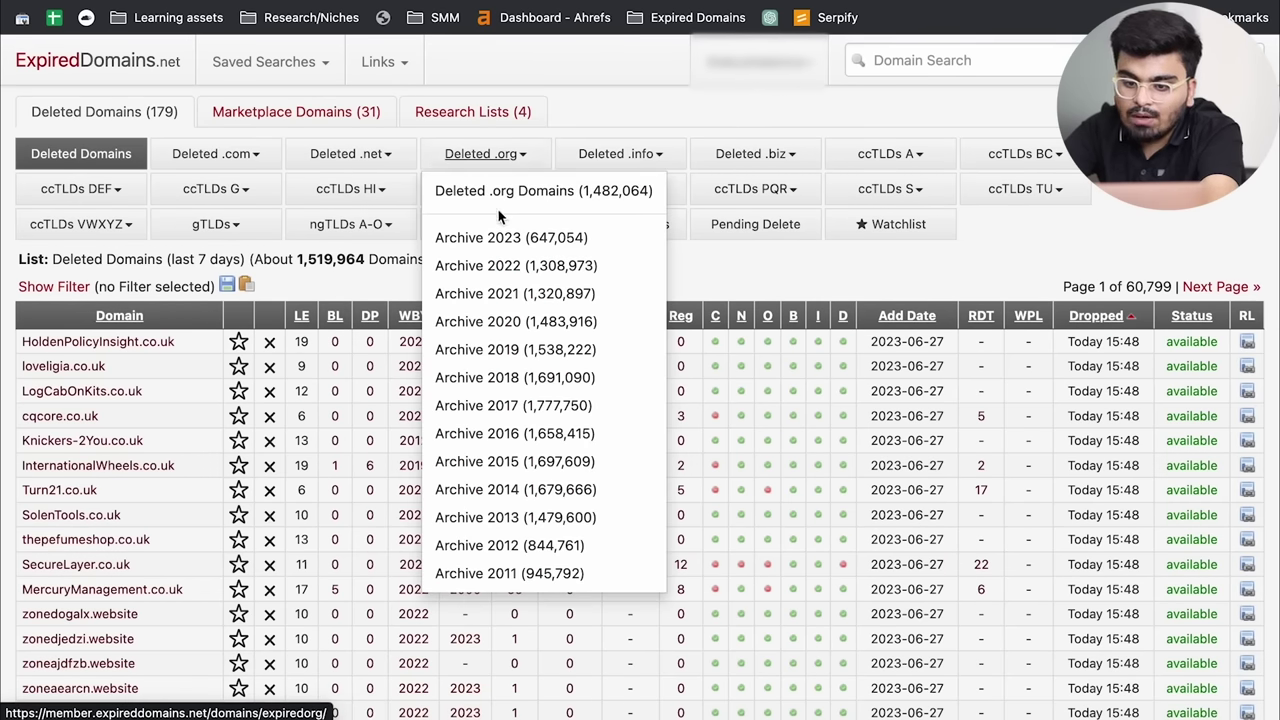
# - Open the full Deleted .org Domains list and check how many pages and which domains it contains
pyautogui.click(487, 193)
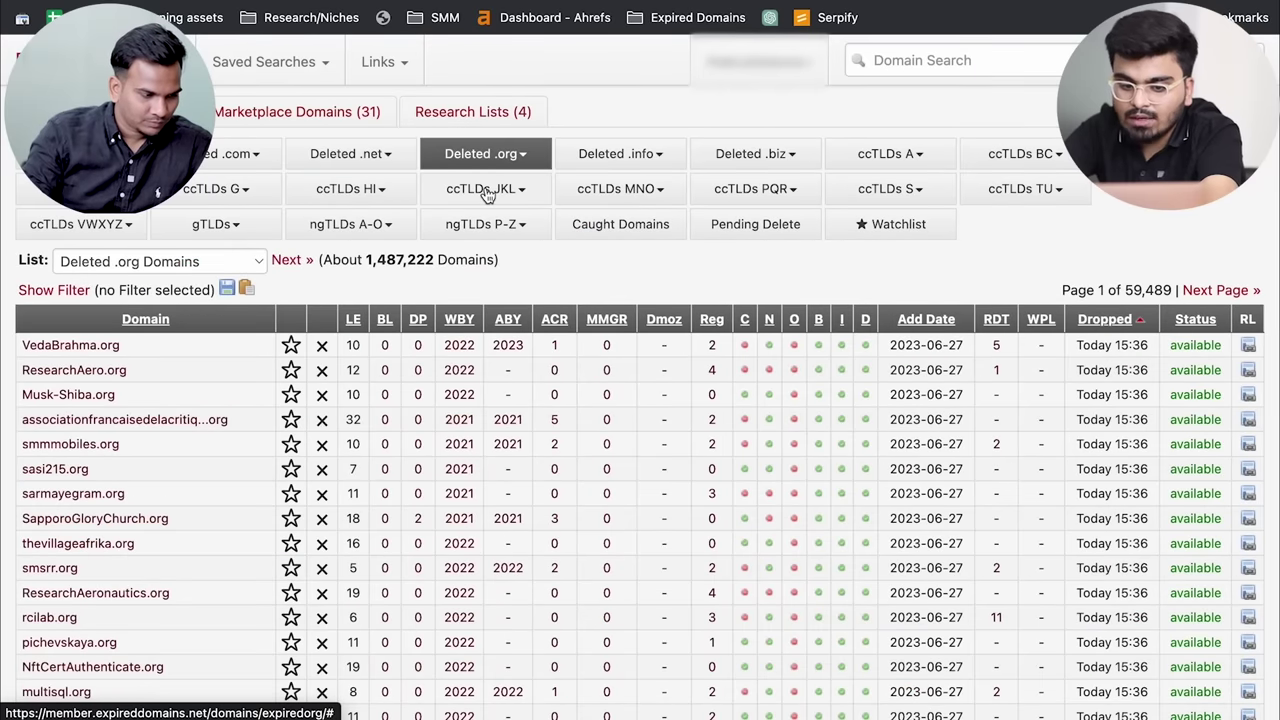
pyautogui.doubleClick(1142, 289)
pyautogui.tripleClick(1136, 289)
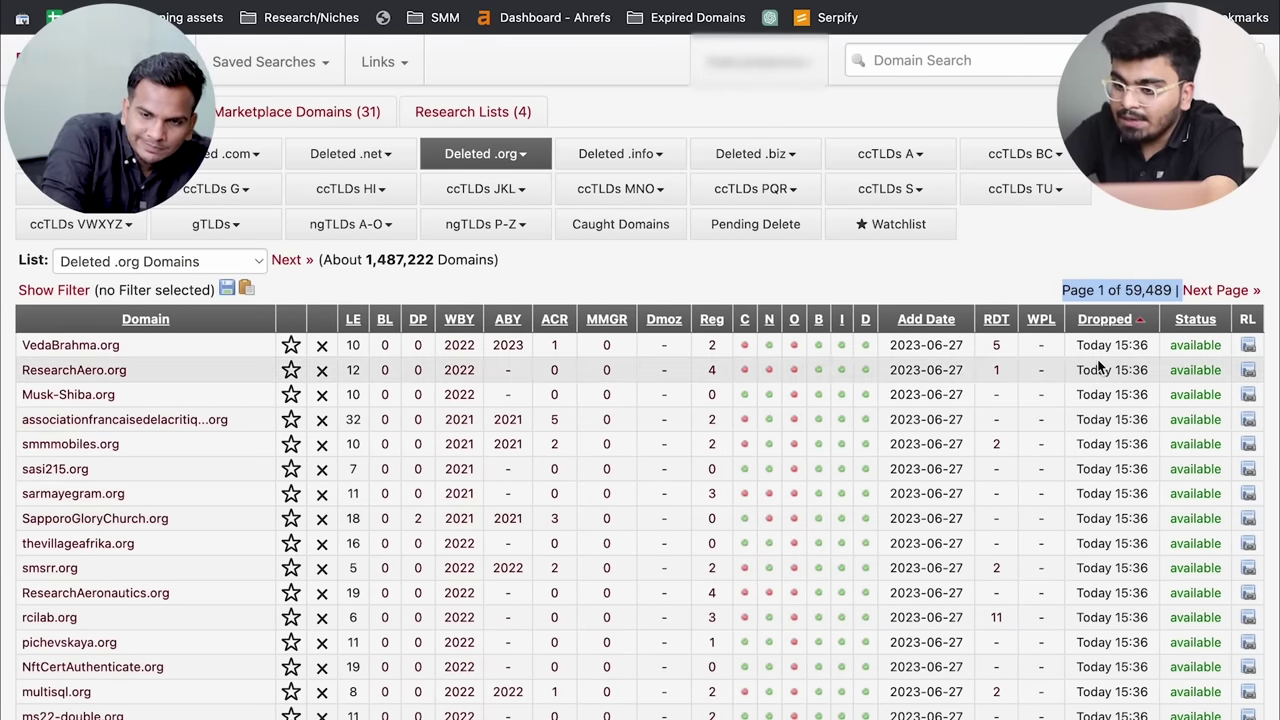
pyautogui.scroll(-2, 1100, 368)
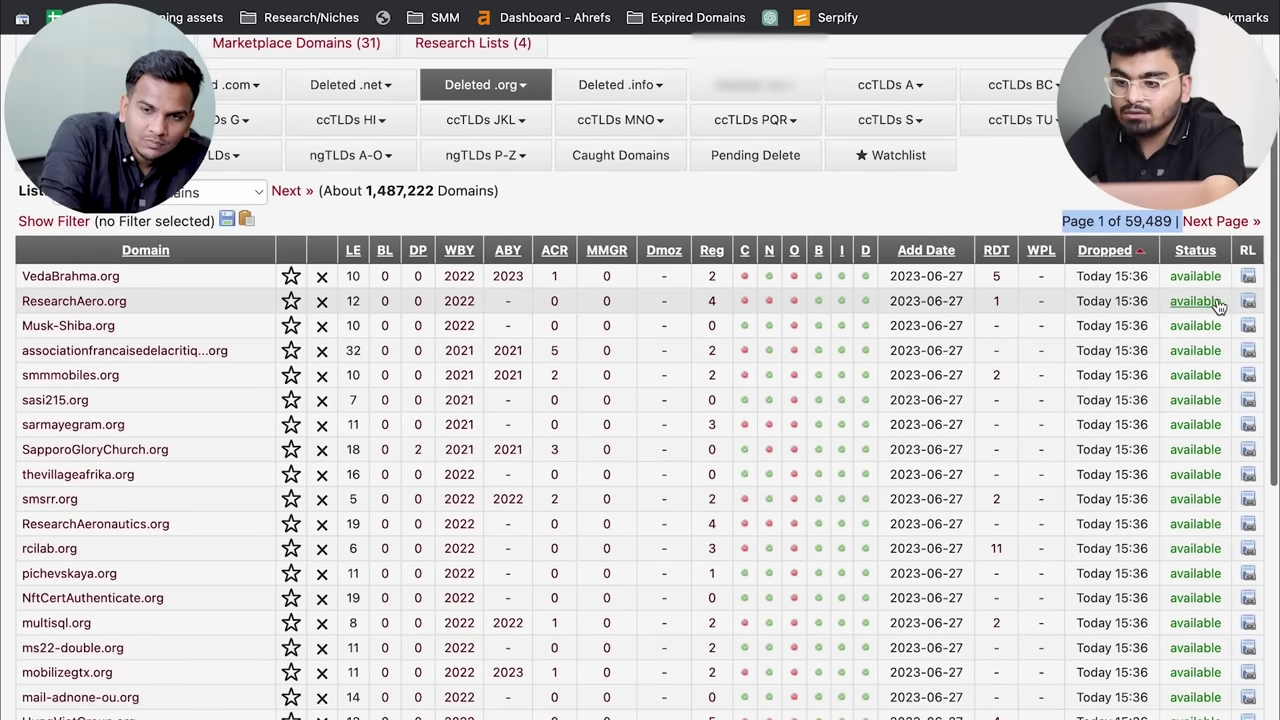
pyautogui.scroll(-5, 1225, 600)
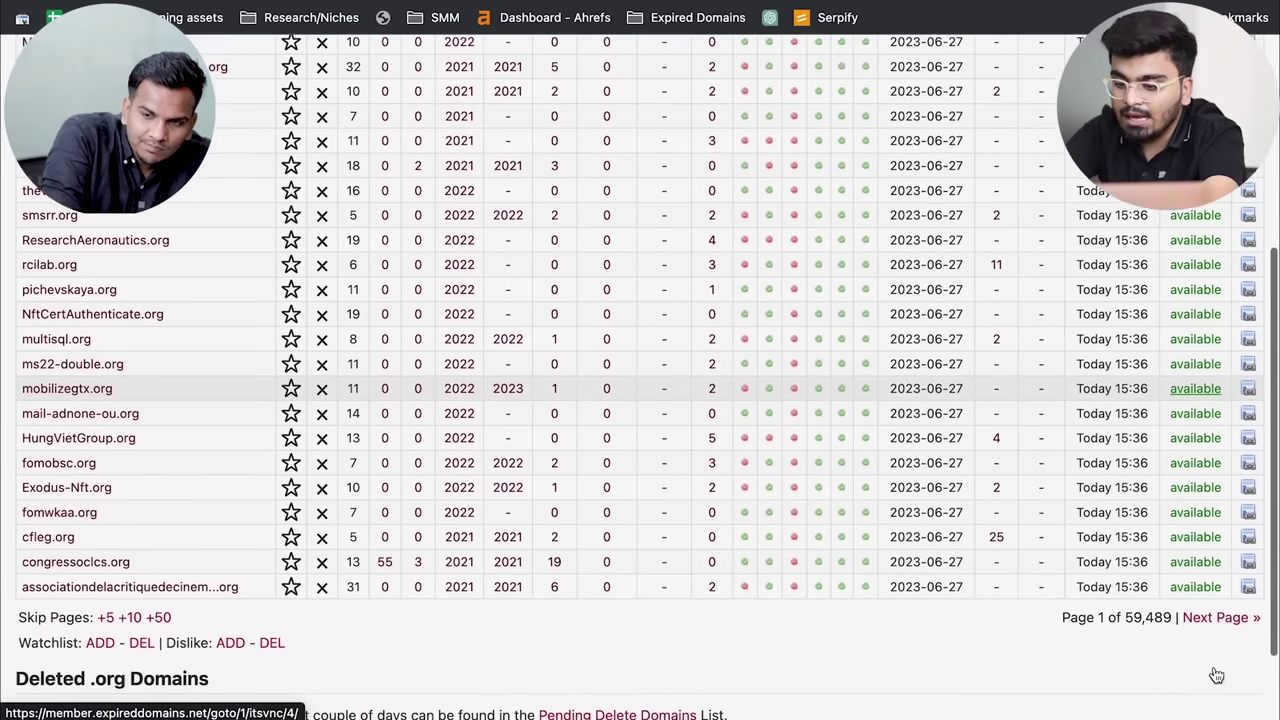
pyautogui.scroll(6, 1190, 640)
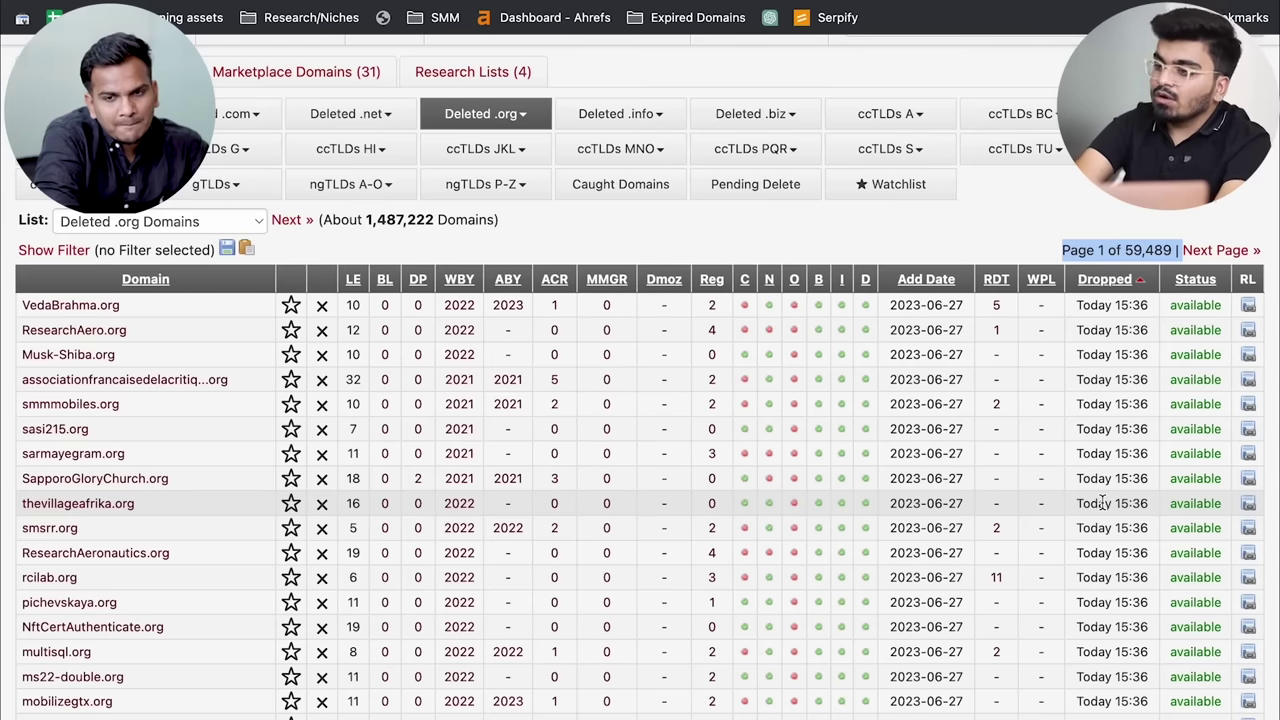
# - Filter the deleted .org list to show 200 domains per page and look through the whole first page
pyautogui.click(60, 252)
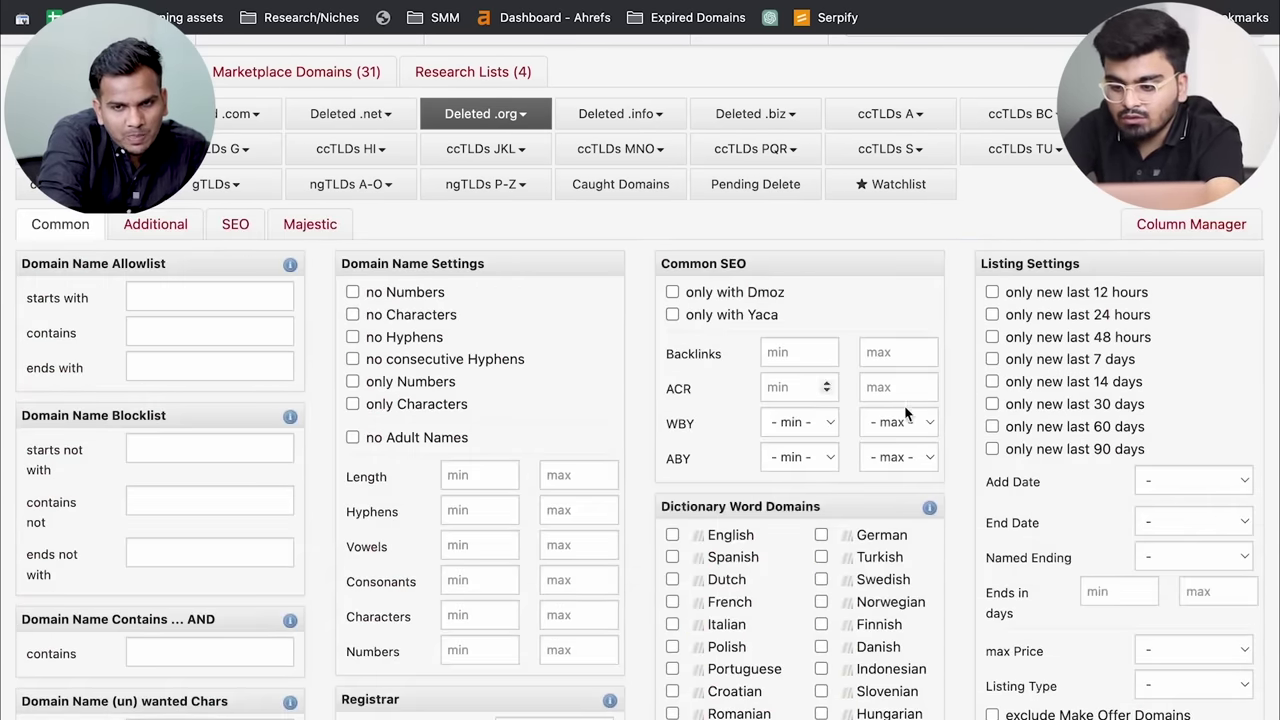
pyautogui.scroll(-5, 972, 425)
pyautogui.click(1193, 569)
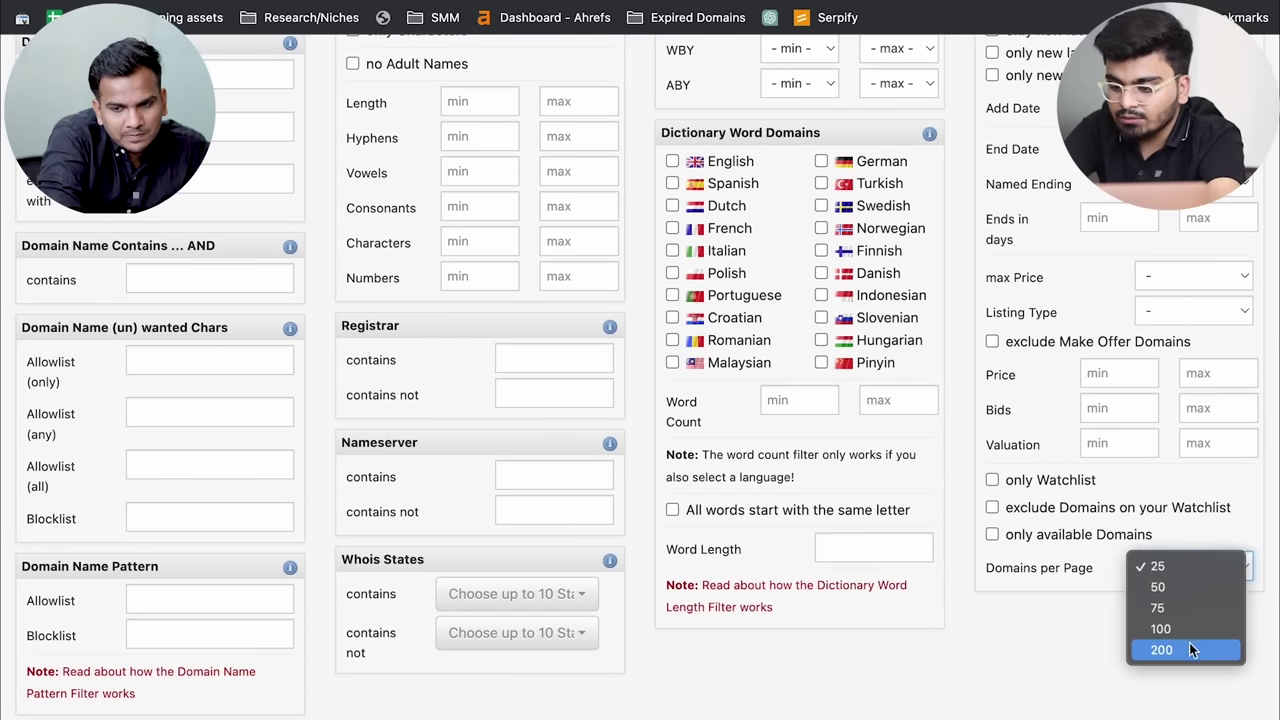
pyautogui.click(1182, 651)
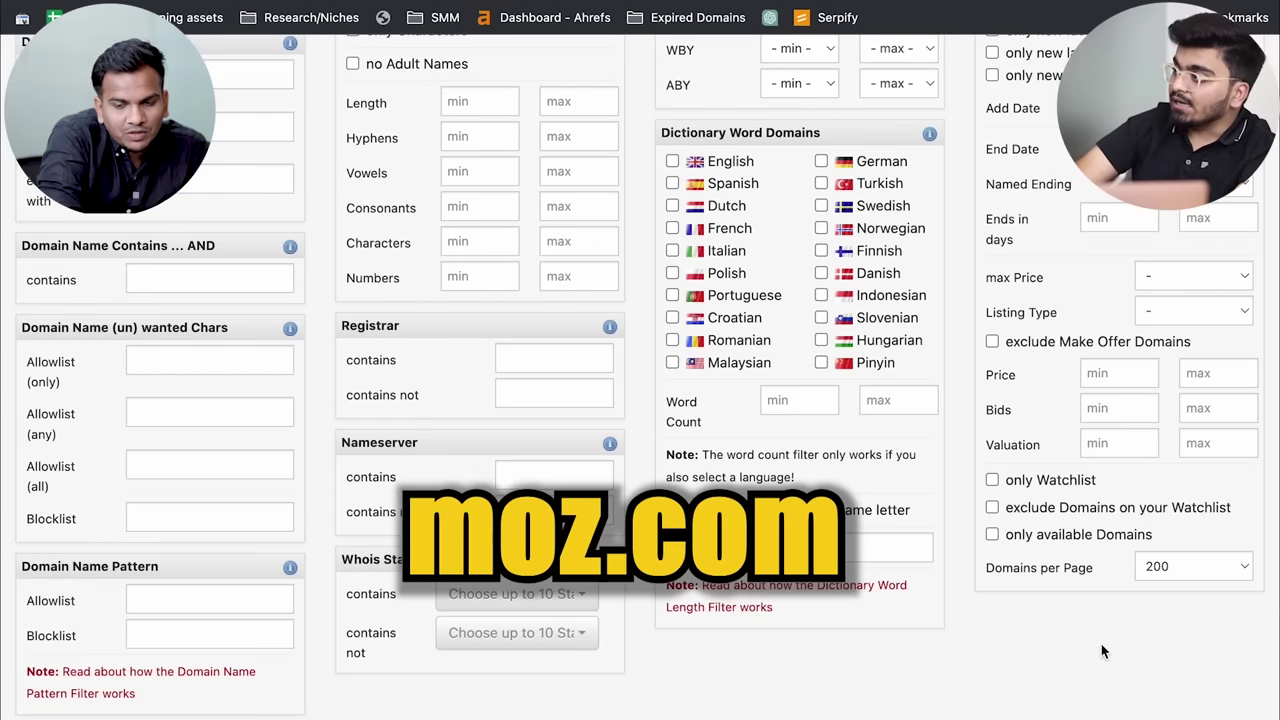
pyautogui.scroll(-5, 1103, 651)
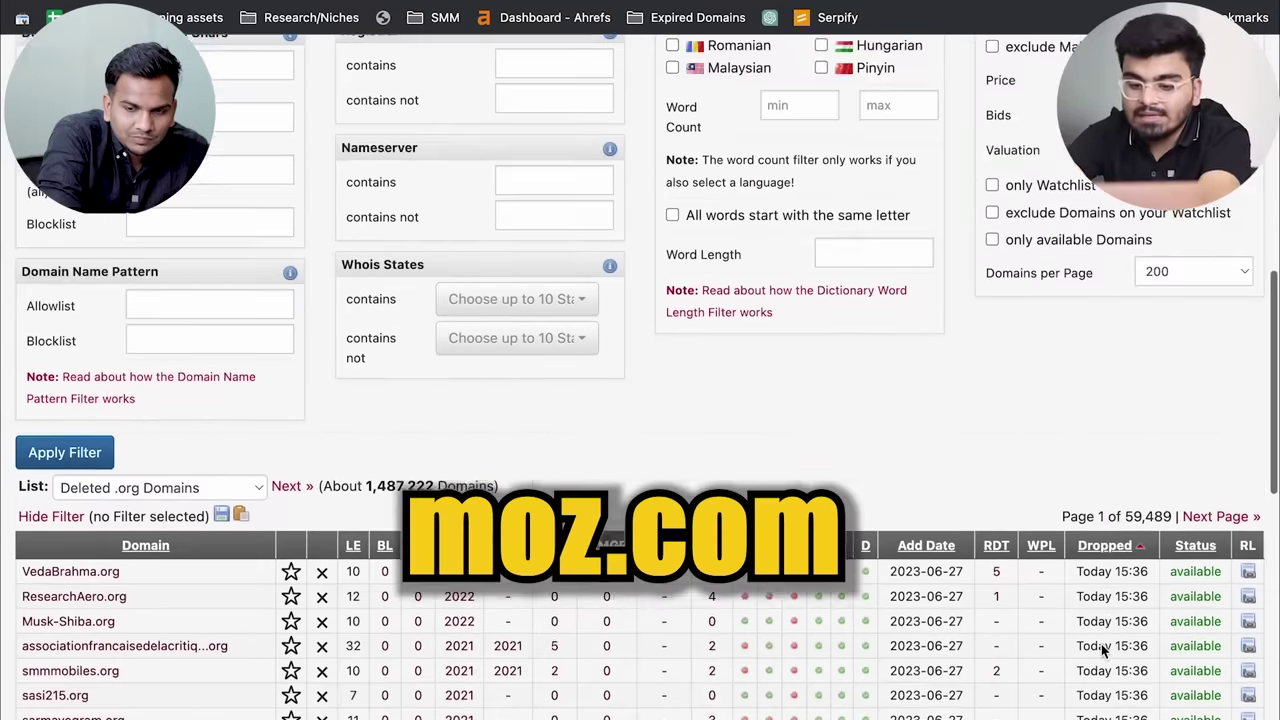
pyautogui.click(84, 290)
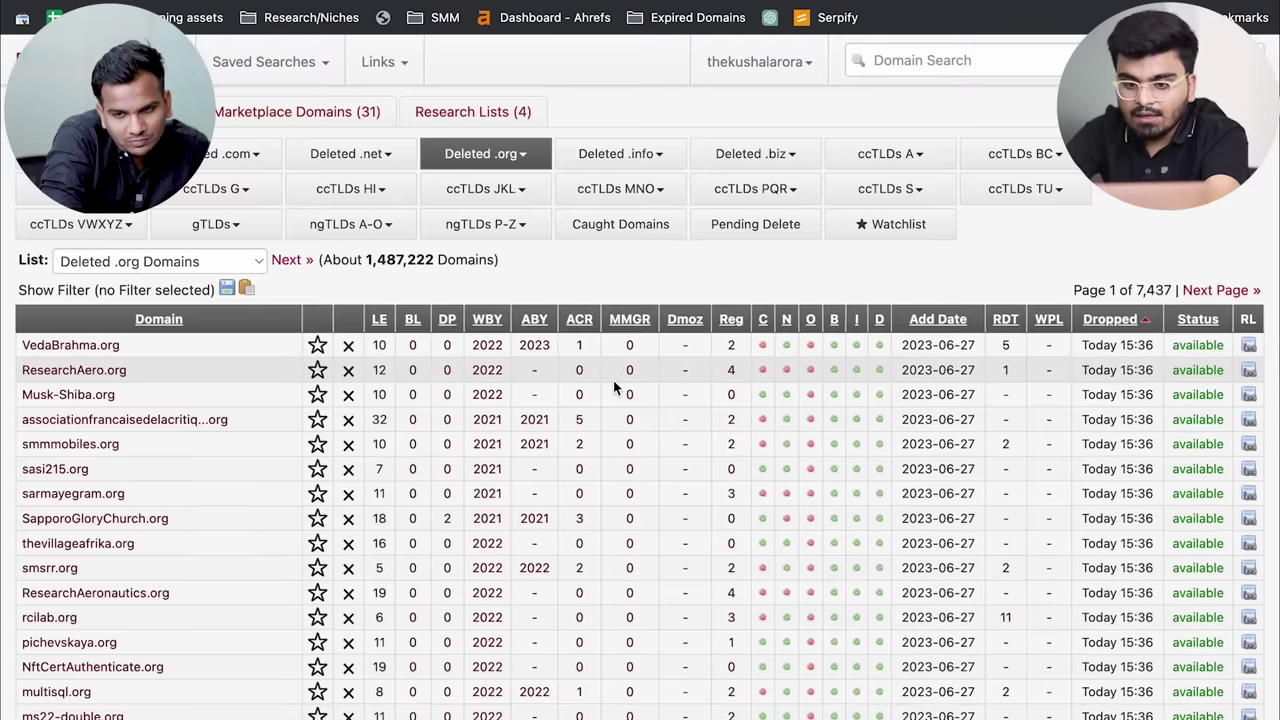
pyautogui.scroll(-20, 1139, 366)
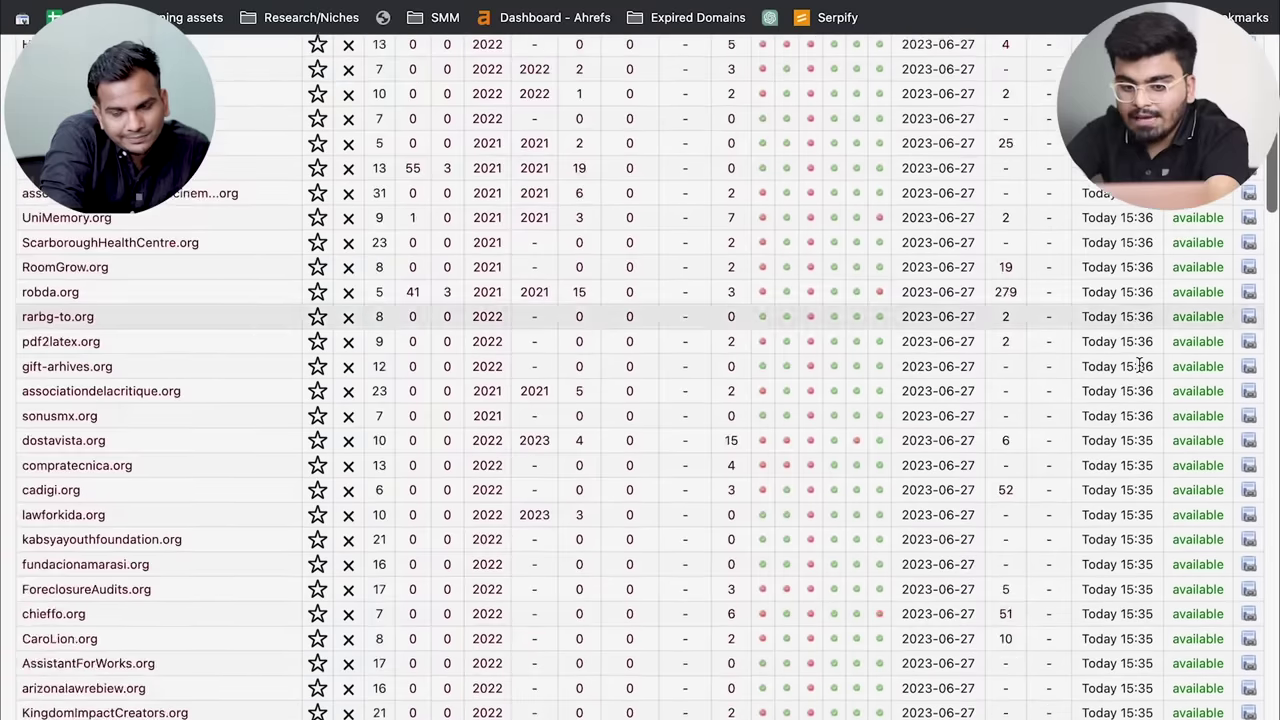
pyautogui.scroll(-5, 1139, 364)
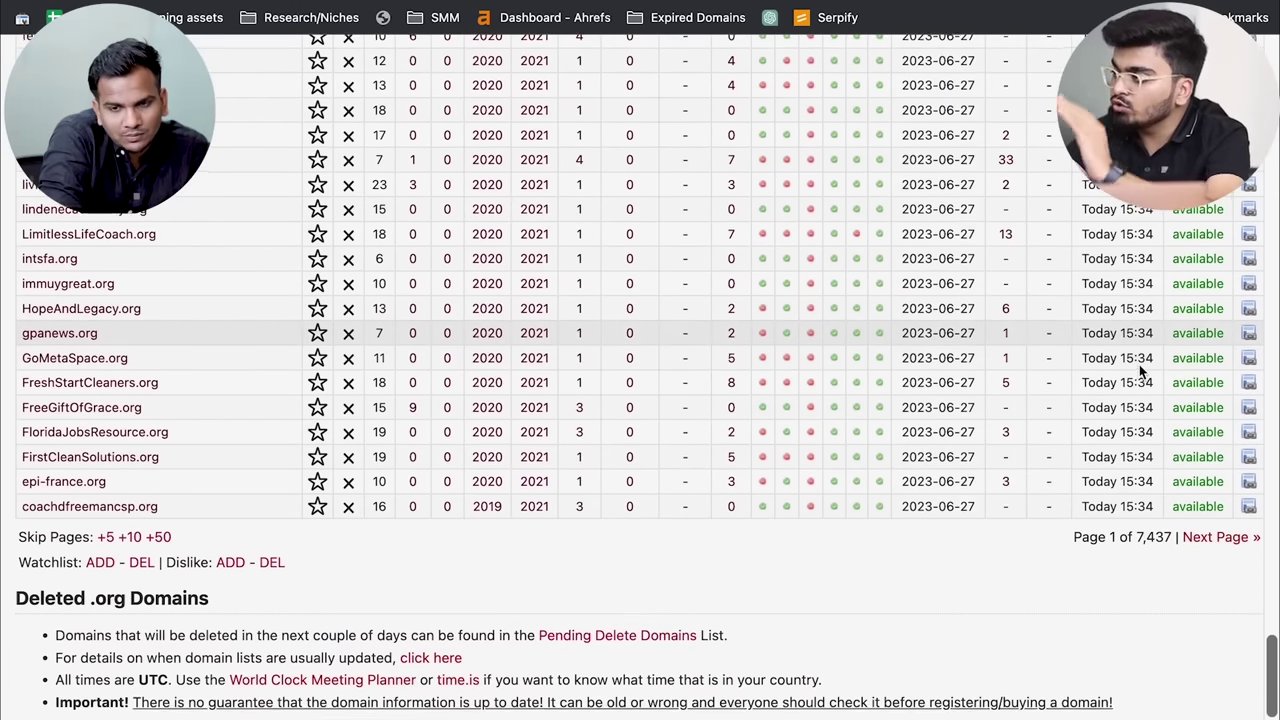
pyautogui.scroll(20, 1139, 364)
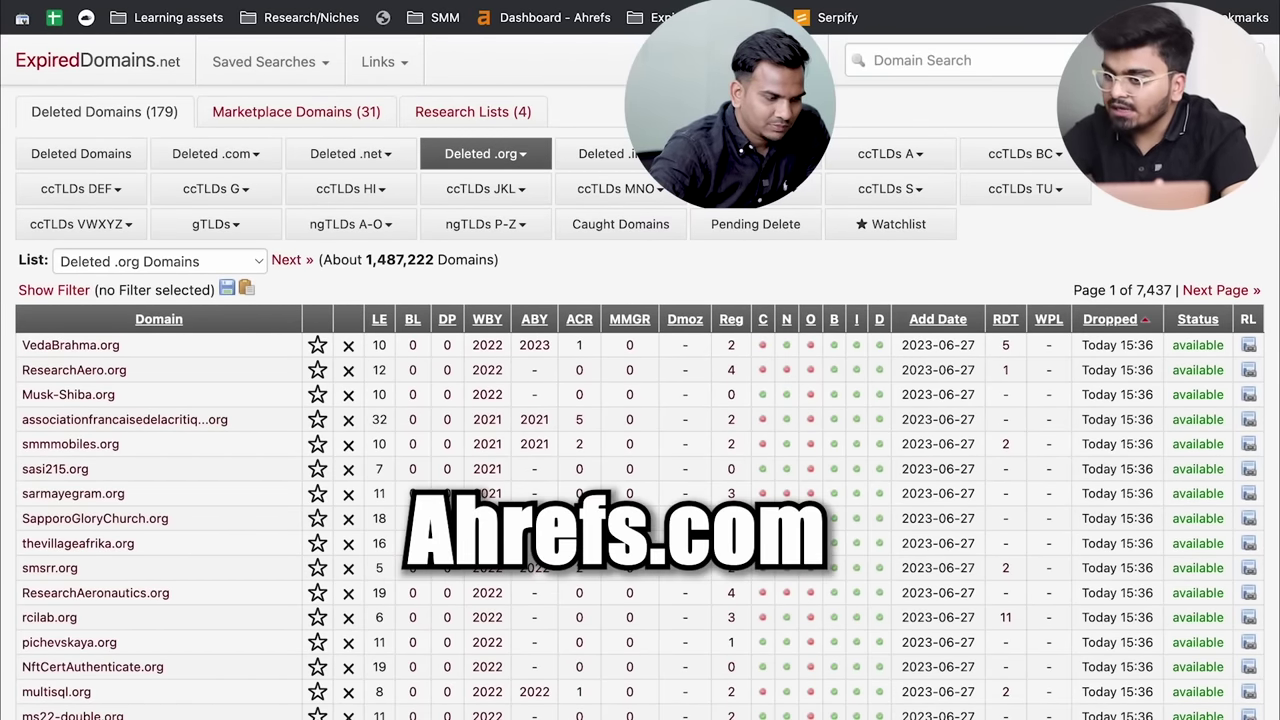
# - Switch to Ahrefs Quick Batch Analysis in another tab and sort the analysed domains by highest DR
pyautogui.hotkey('ctrl', 't')
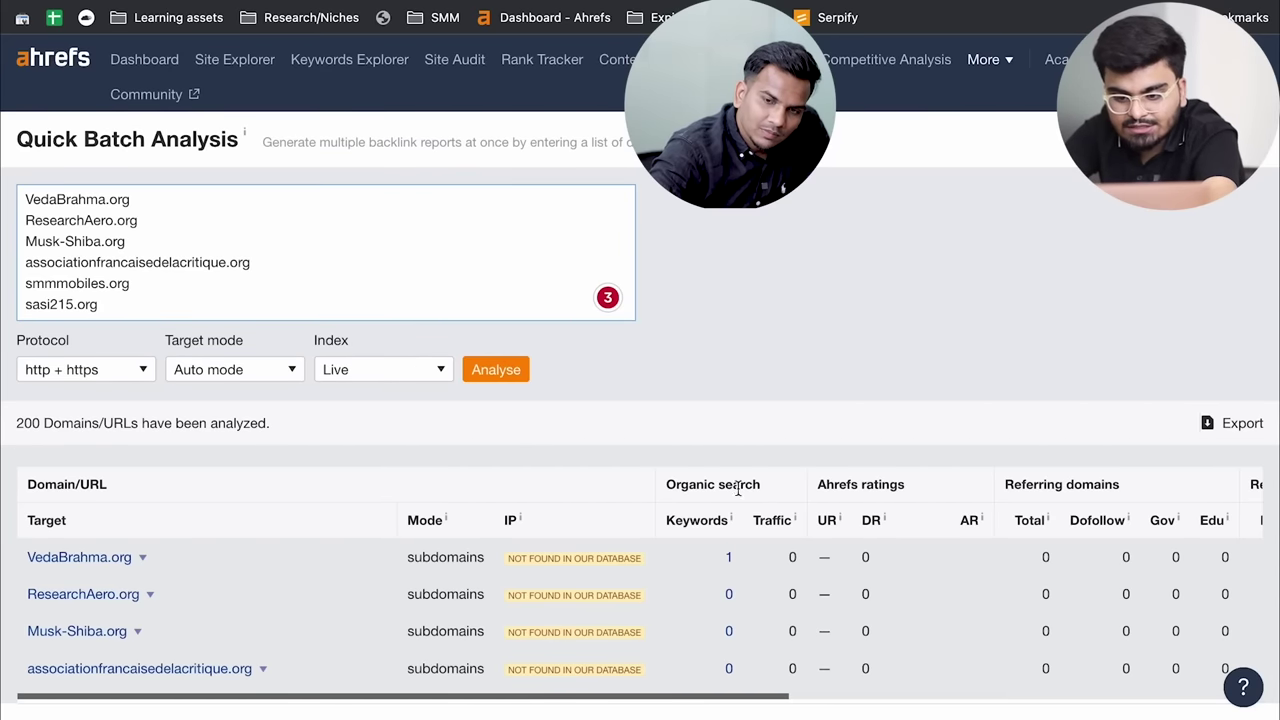
pyautogui.click(874, 523)
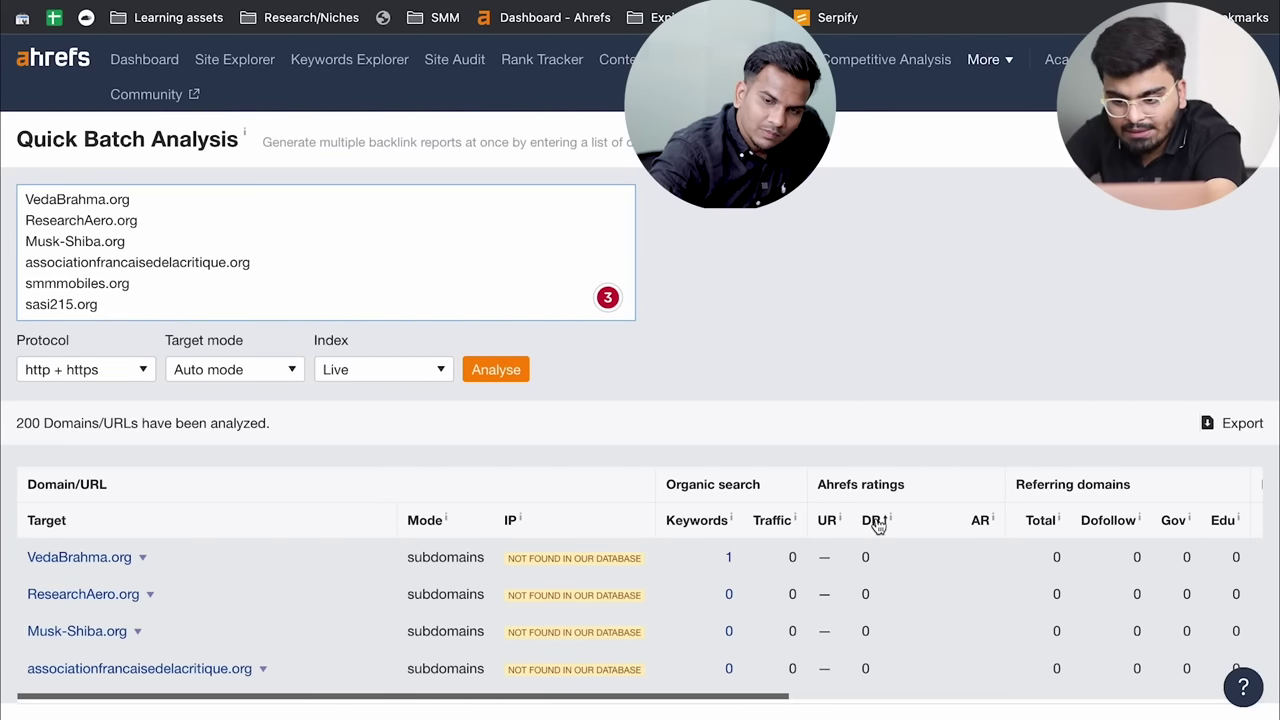
pyautogui.scroll(-1, 876, 527)
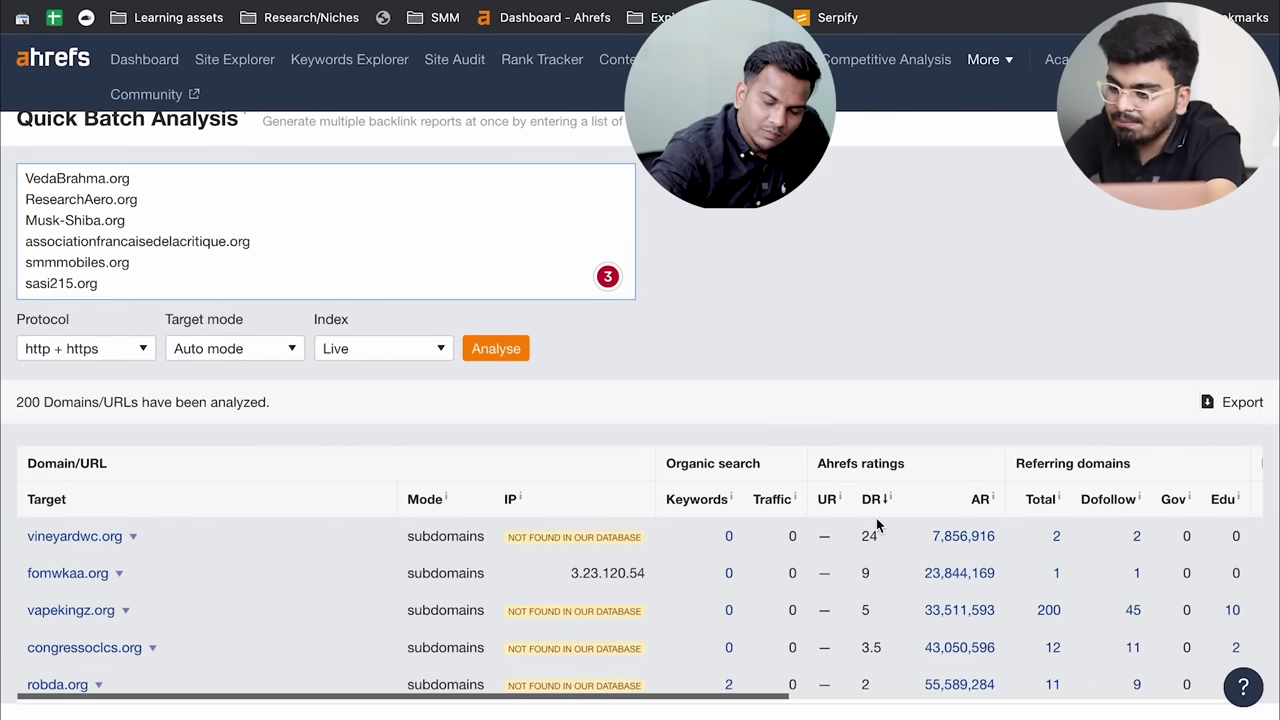
pyautogui.scroll(-5, 876, 518)
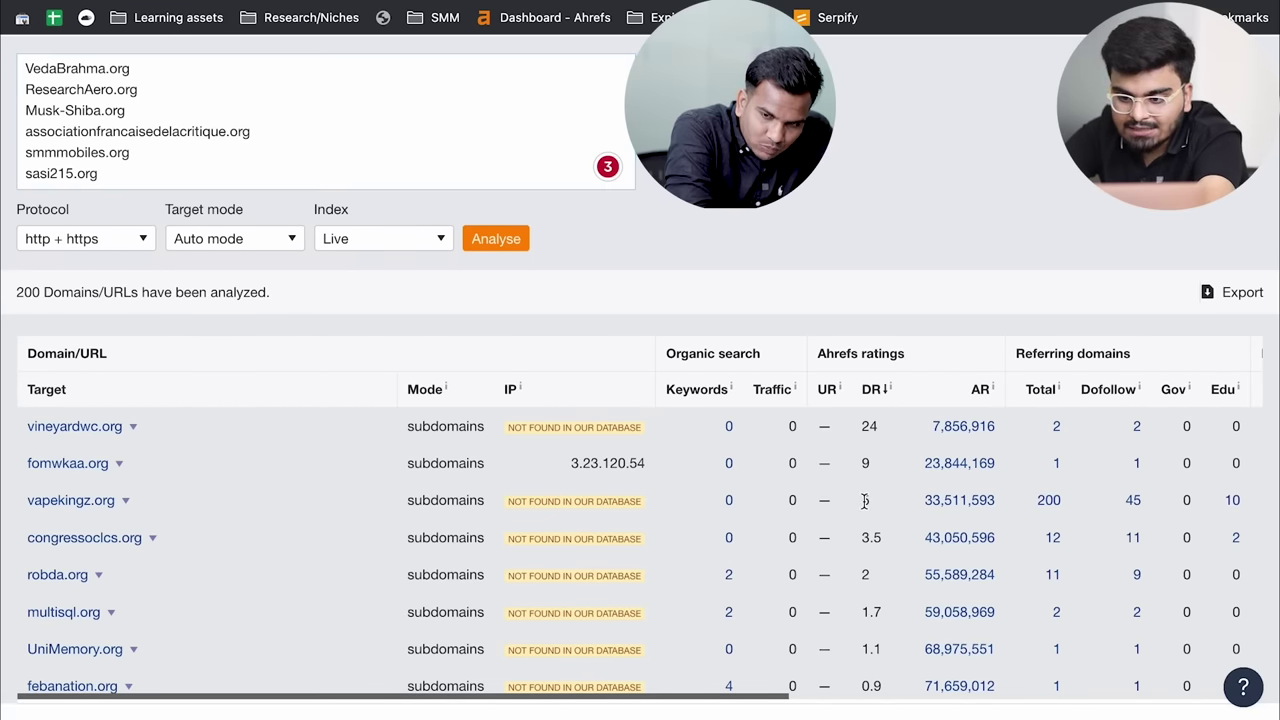
# - Open the dofollow referring domains report of vapekingz.org in a new tab and switch to it
pyautogui.rightClick(1133, 501)
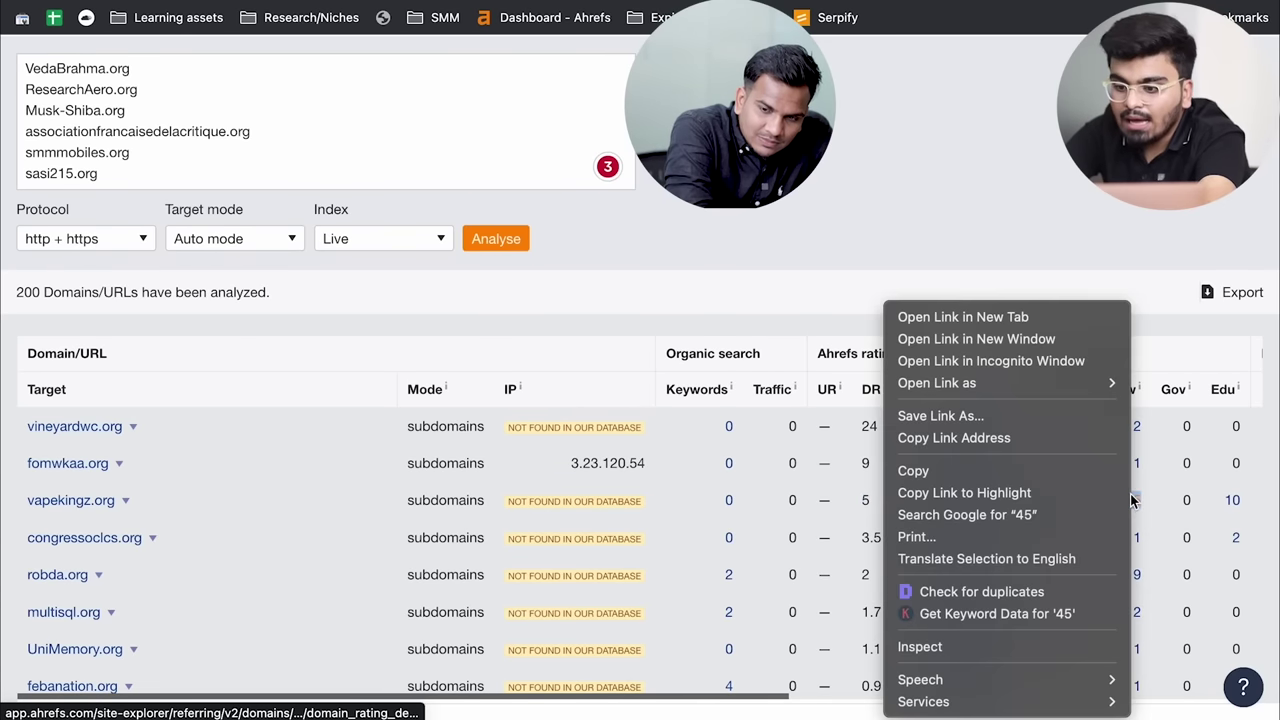
pyautogui.click(1044, 317)
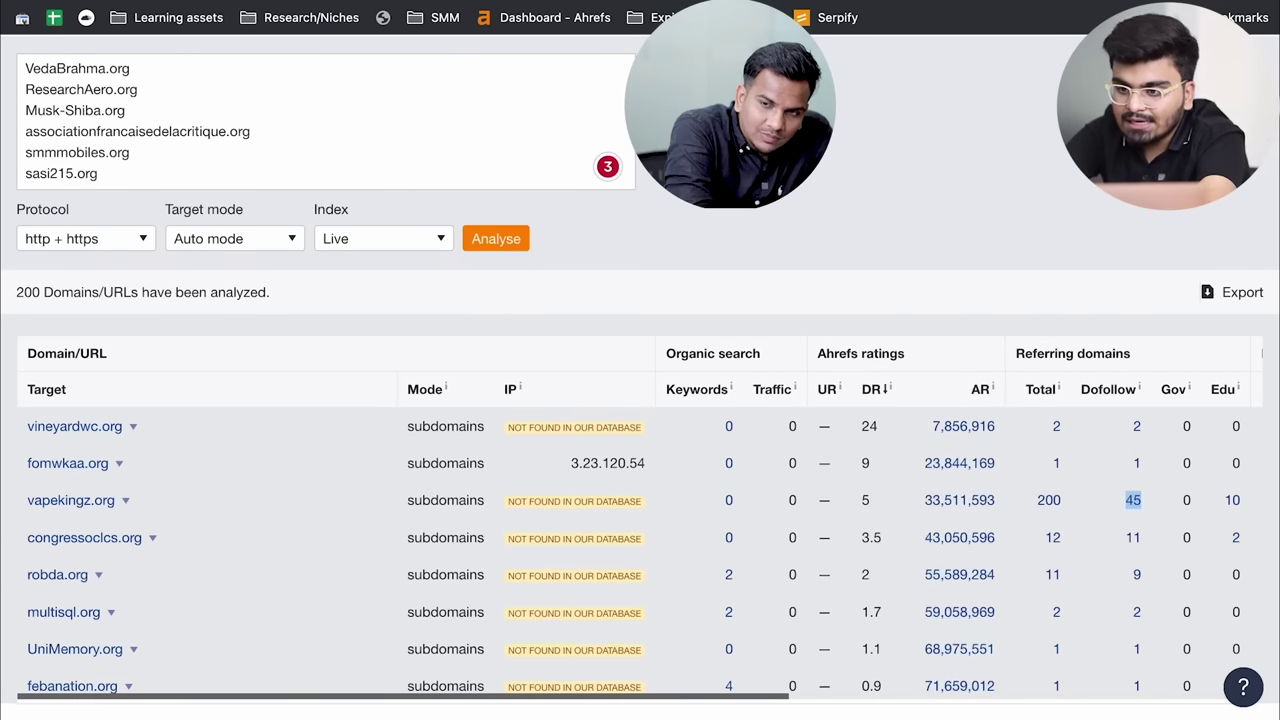
pyautogui.hotkey('ctrl', 'Tab')
pyautogui.hotkey('ctrl', 'shift', 'Tab')
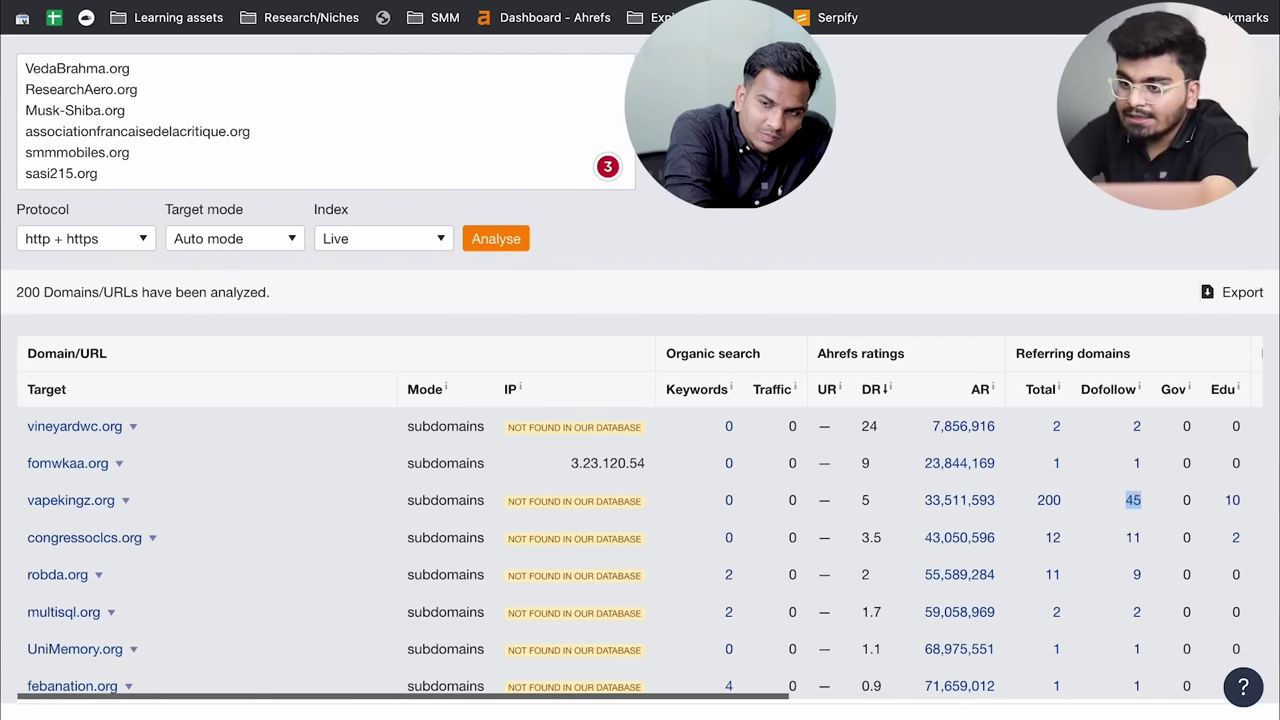
pyautogui.hotkey('ctrl', 'Tab')
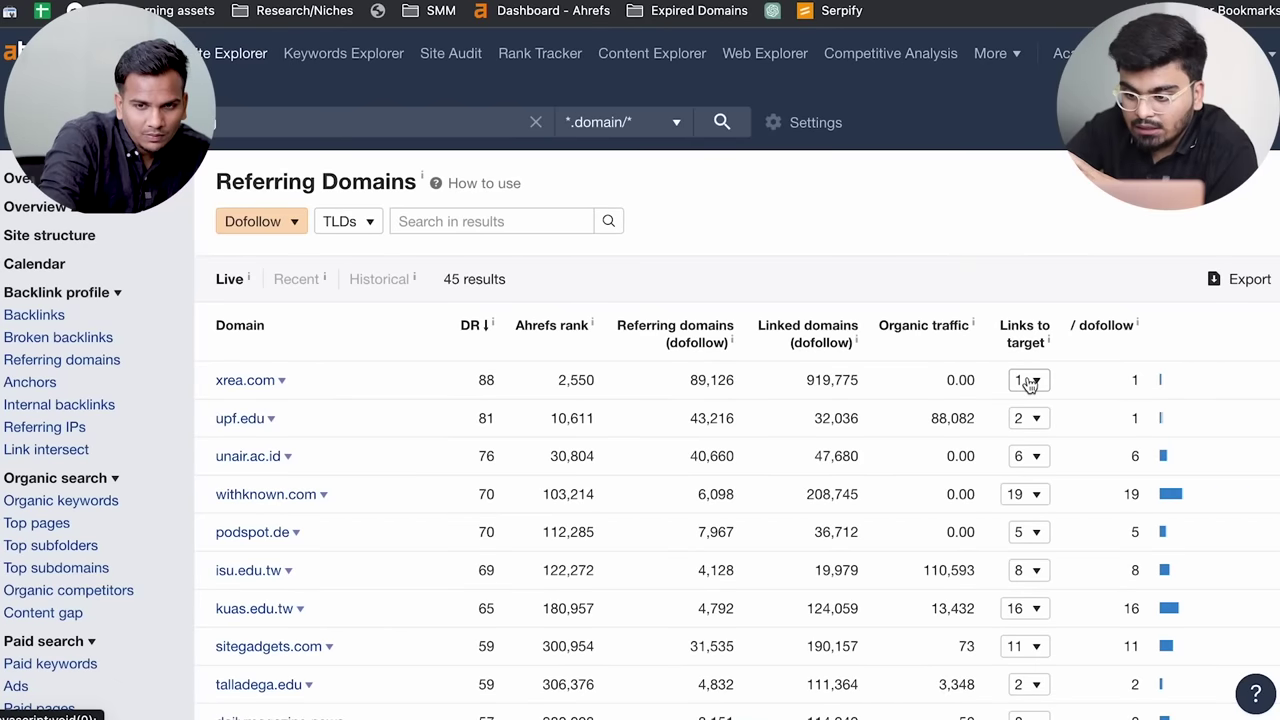
# - Expand the backlinks from xrea.com and examine the other dofollow referring domains
pyautogui.click(1029, 381)
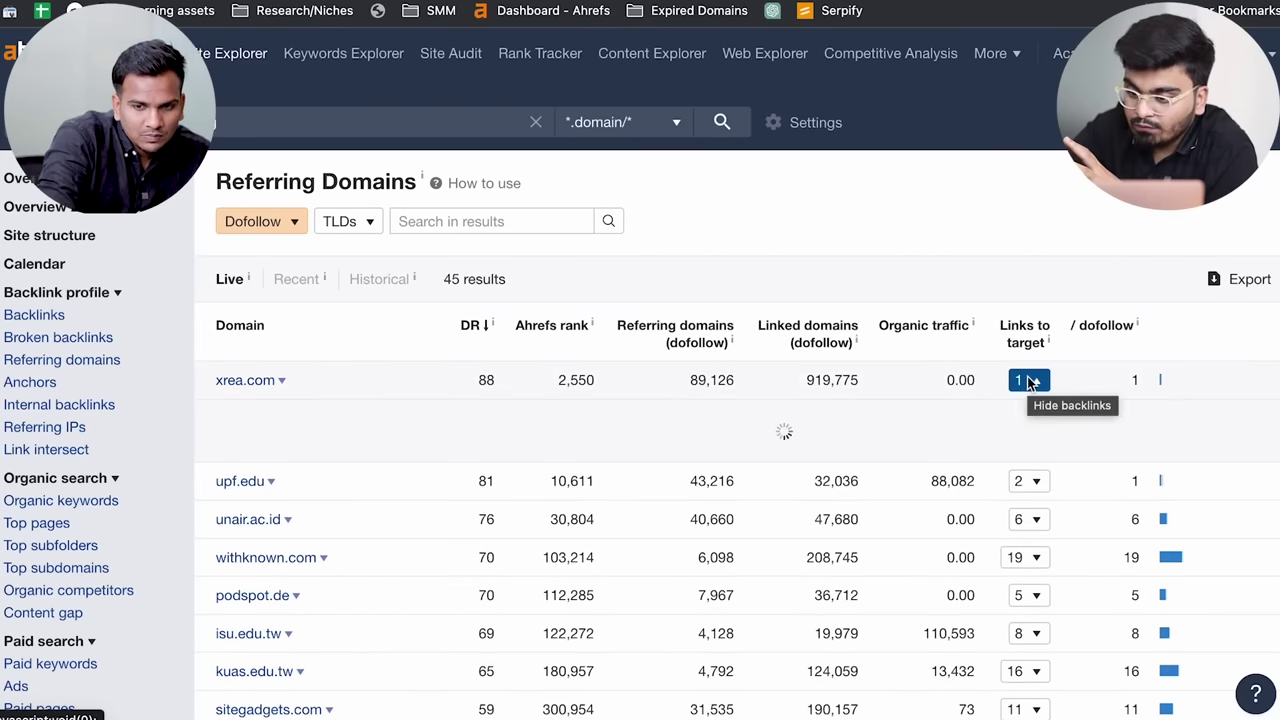
pyautogui.scroll(-2, 1029, 383)
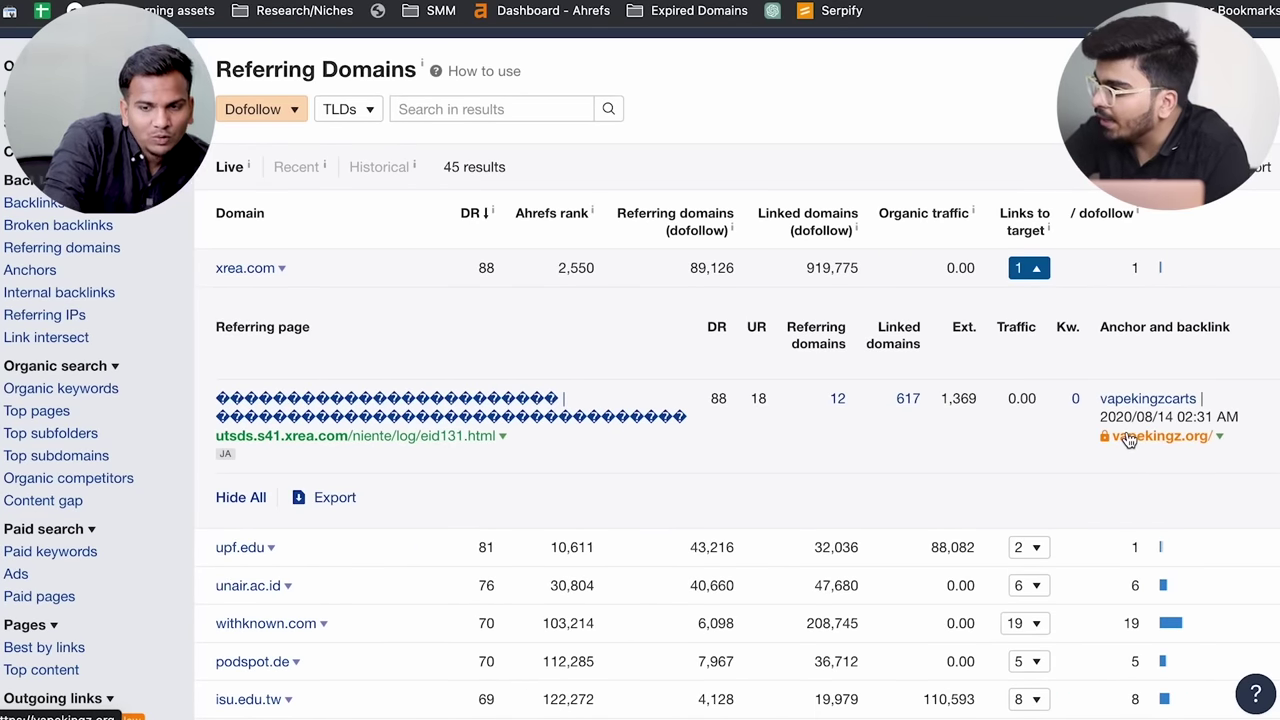
pyautogui.scroll(-6, 1080, 400)
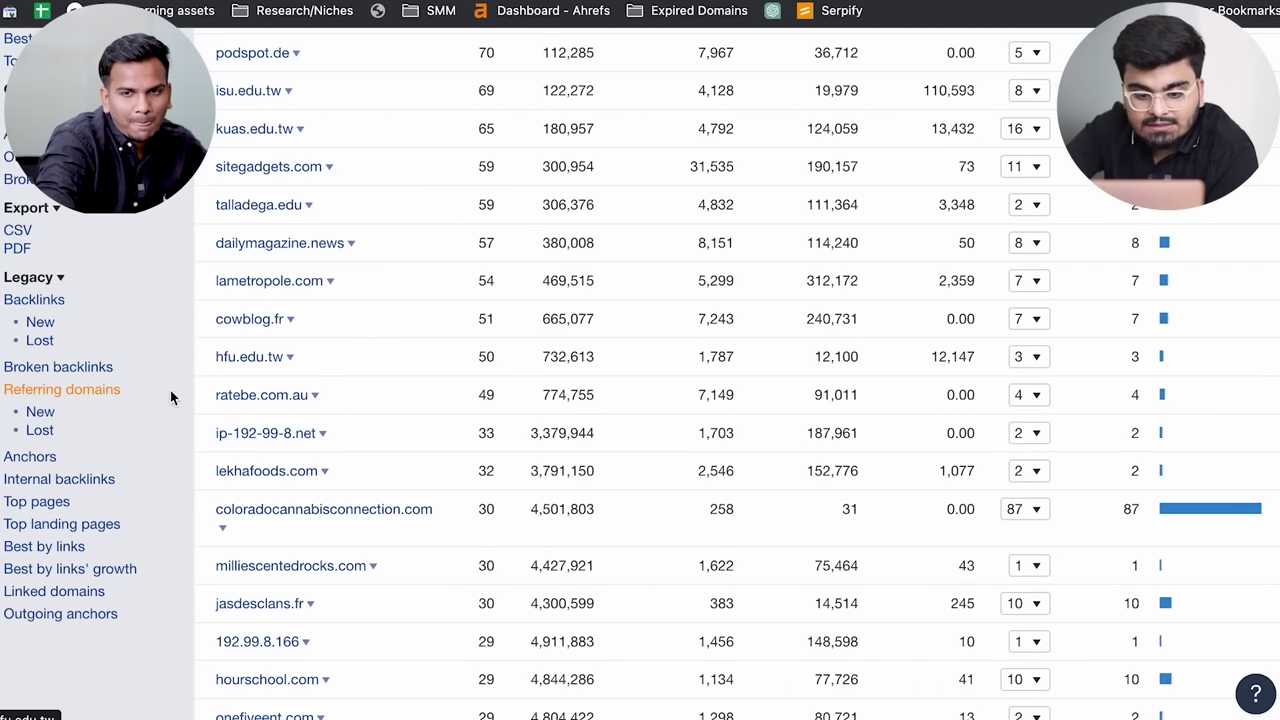
# - Open the Best by links report for vapekingz.org and sort its pages by number of referring domains
pyautogui.scroll(1, 170, 390)
pyautogui.click(70, 563)
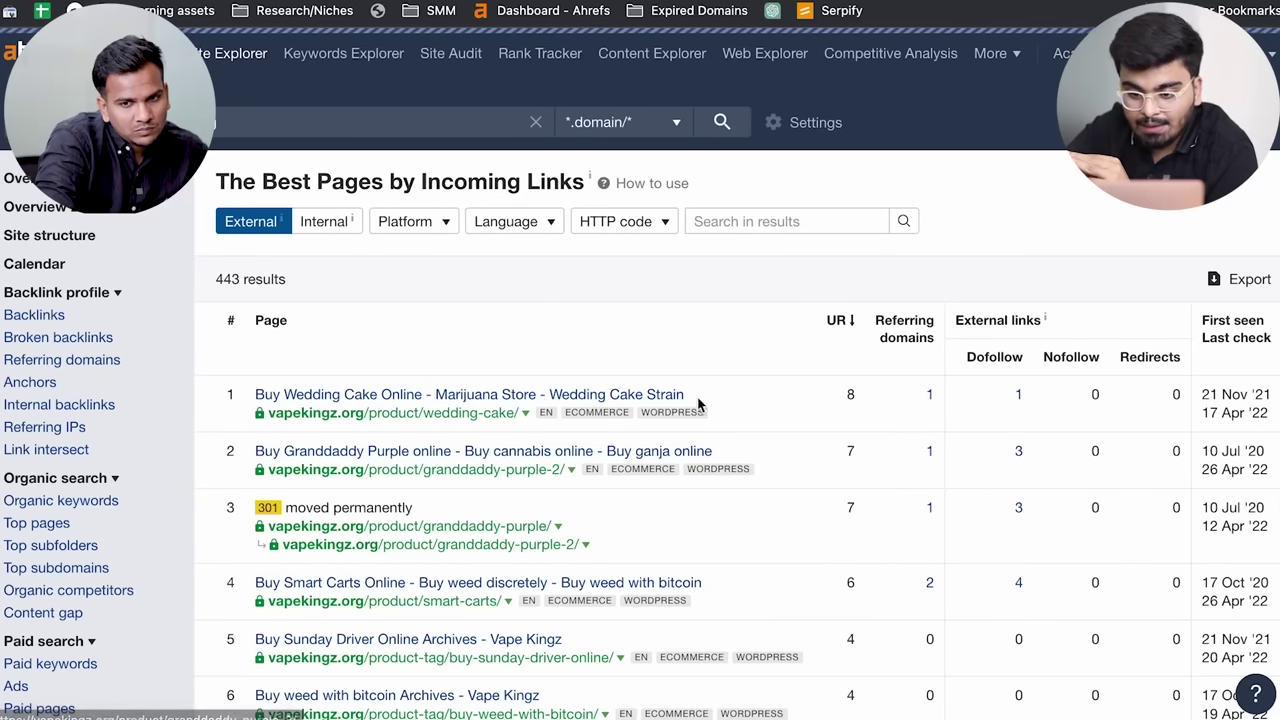
pyautogui.click(907, 330)
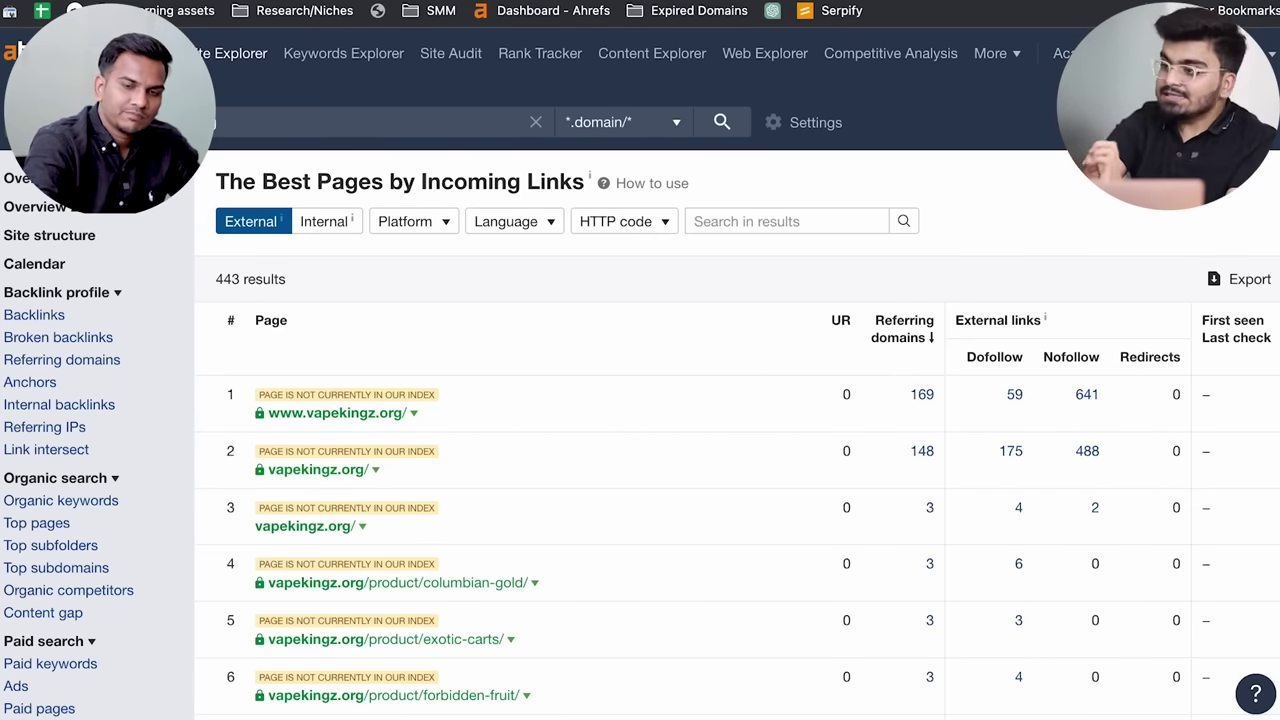
# - Switch to Google to check indexing with site:vapekingz.org and highlight the Search Console promotion text
pyautogui.click(31, 186)
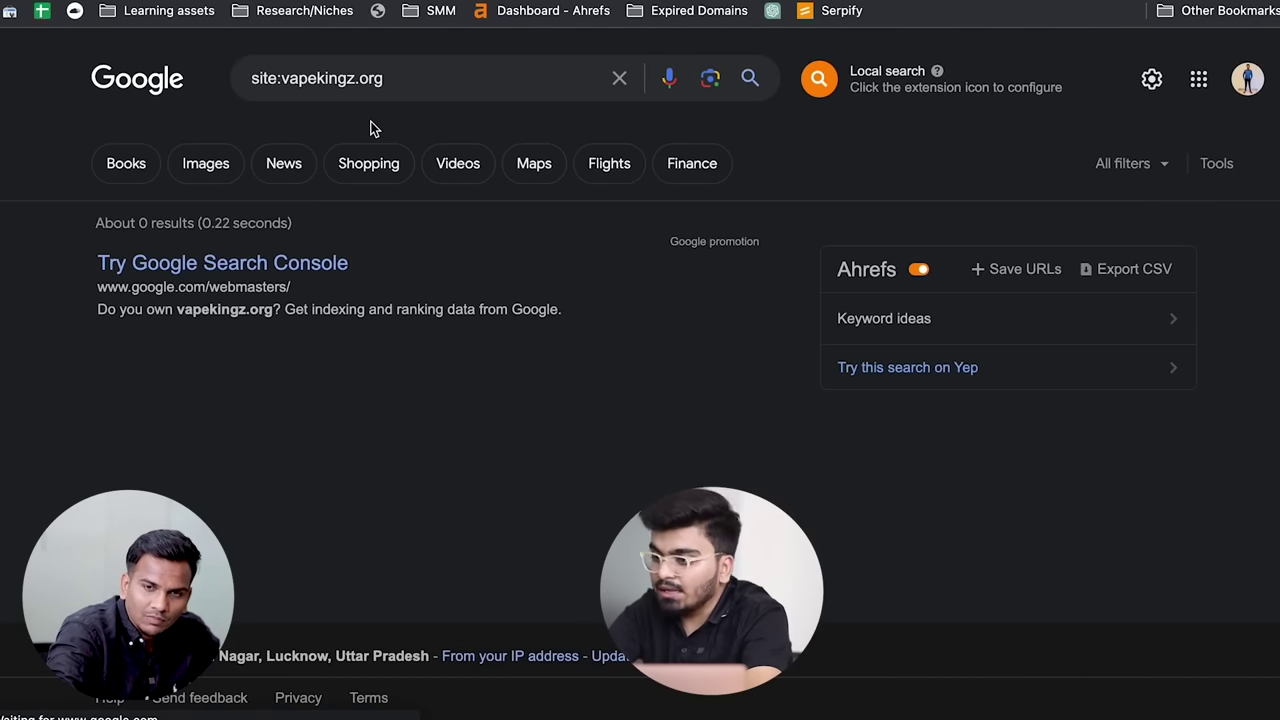
pyautogui.moveTo(90, 305); pyautogui.dragTo(551, 304)
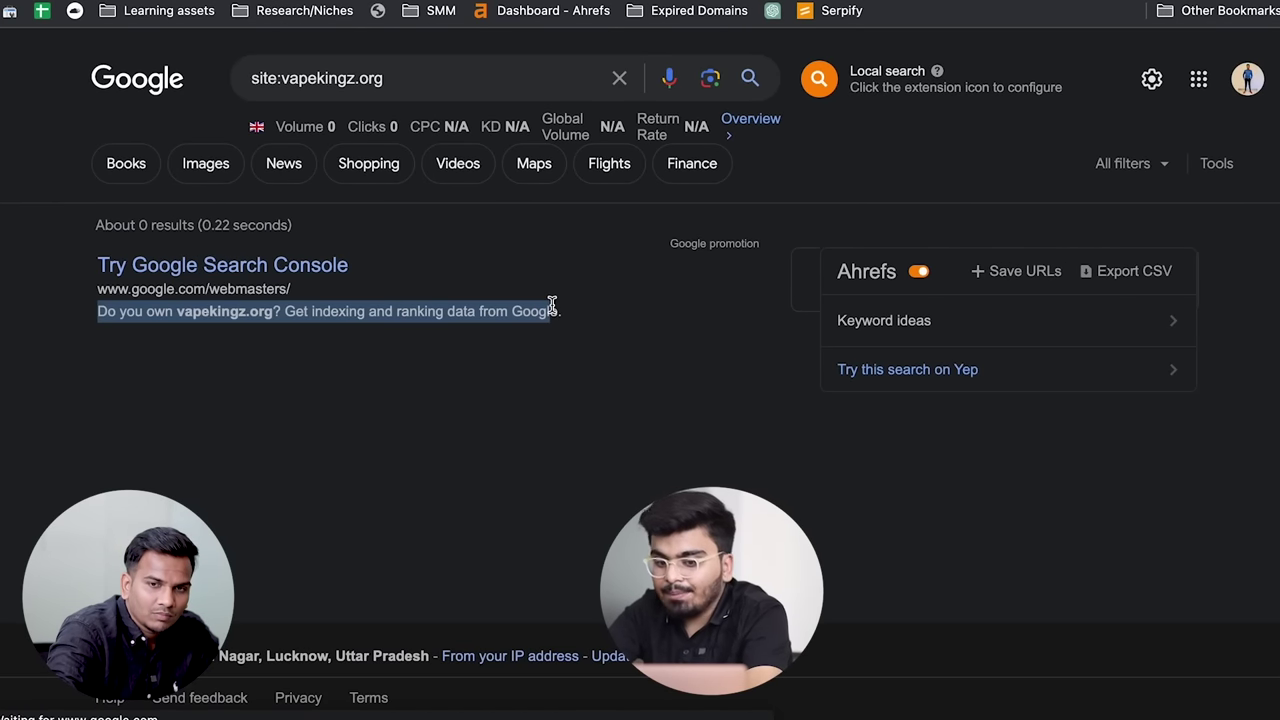